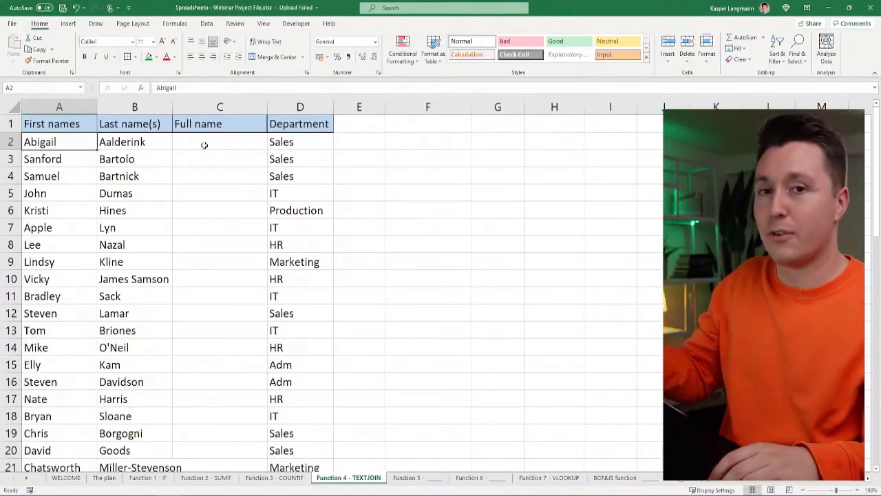
Step: Begin a formula in C2 under Full name, leaving only the equals sign
left_click(204, 144)
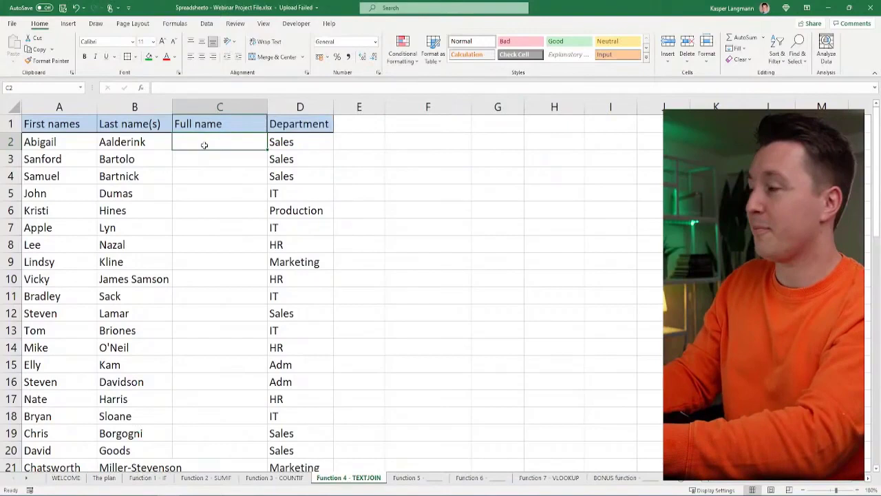
type("=&")
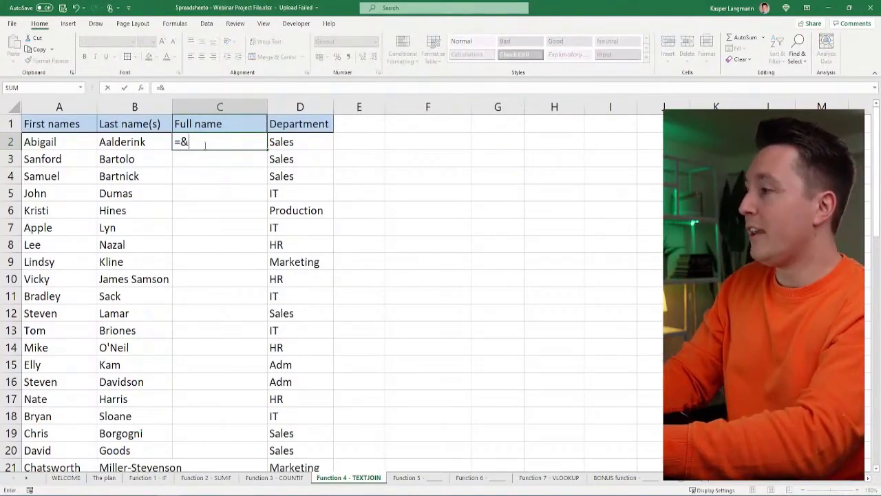
key("BackSpace")
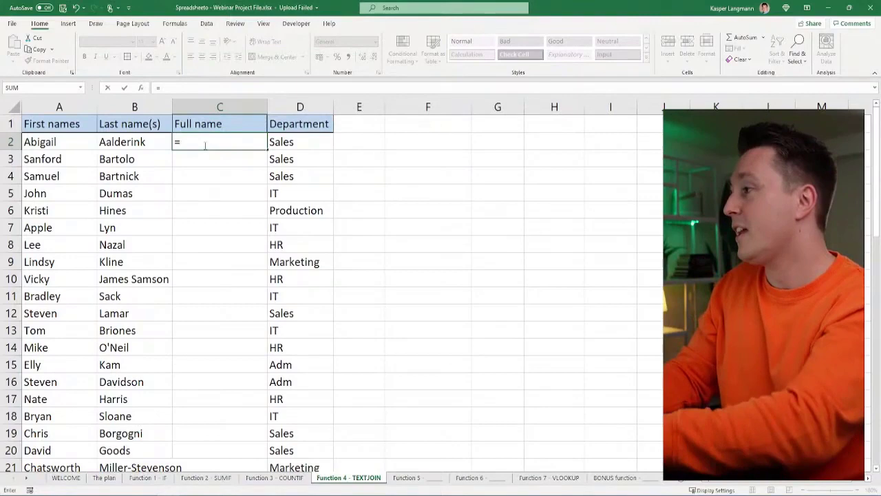
Step: Cancel the first attempt, zoom in, and enter =TEXTJOIN( in C2
type("TEXTJOIN")
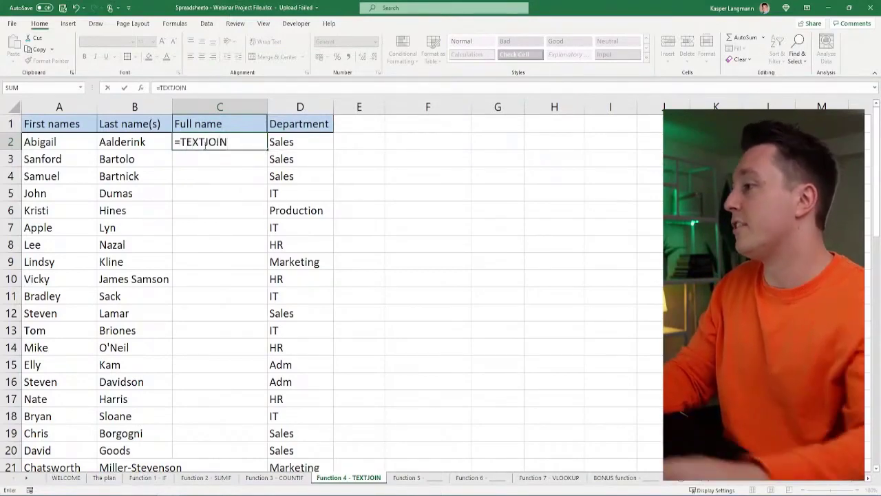
key("Escape")
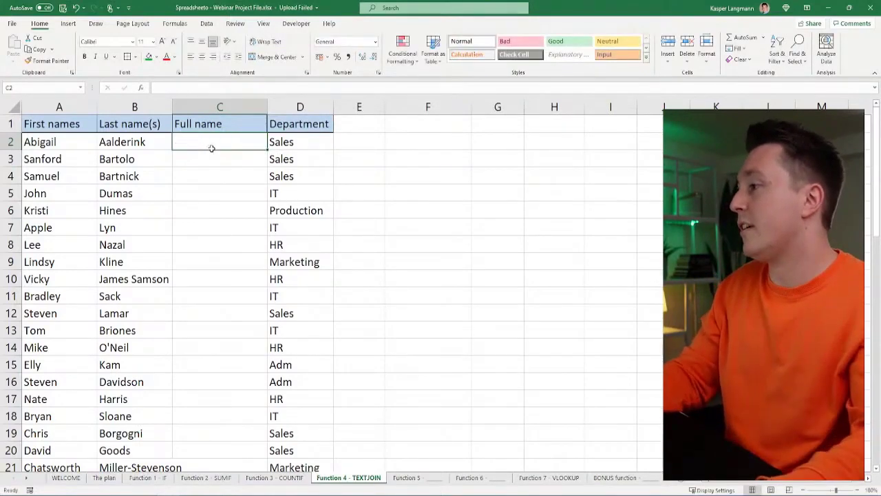
scroll(273, 165, "up", 3)
scroll(289, 169, "up", 1)
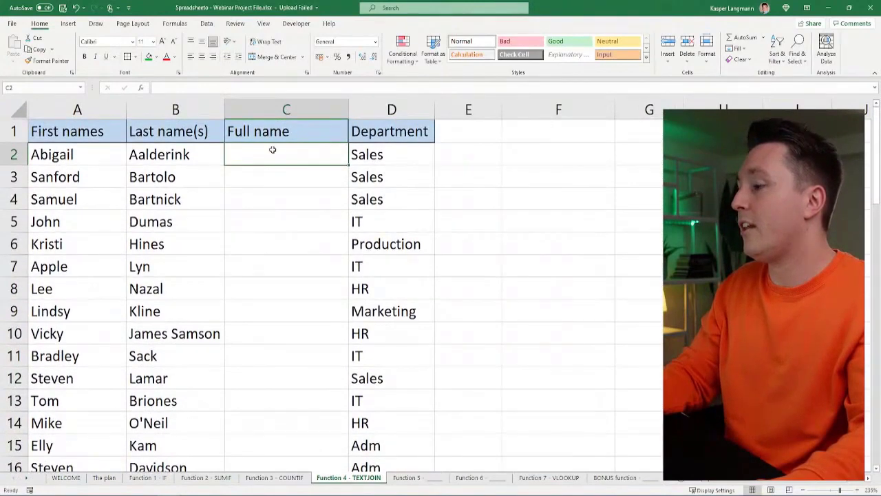
type("=TEXTJOIN(")
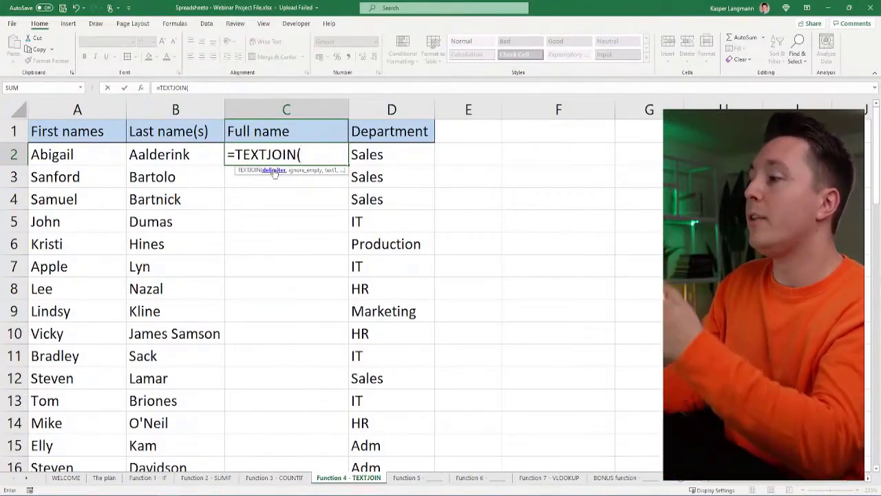
Step: Give TEXTJOIN a space delimiter, TRUE for ignore_empty, and the range A2:B2
type("\" \"")
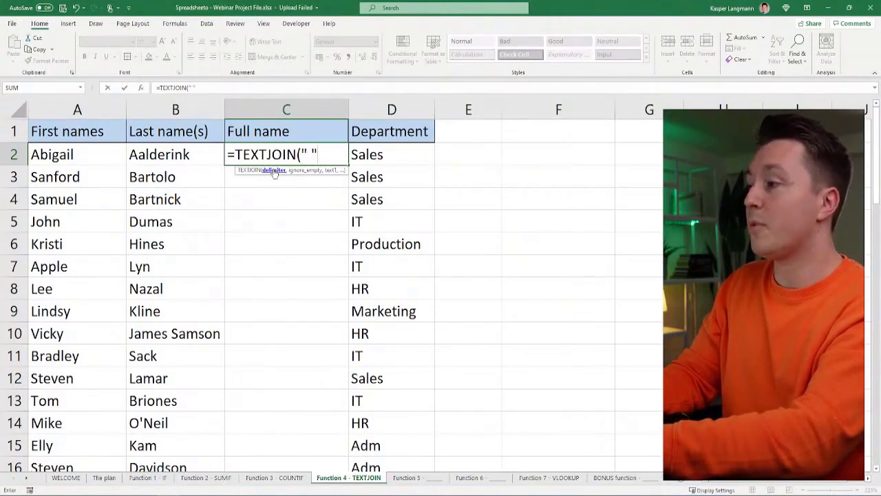
type(",")
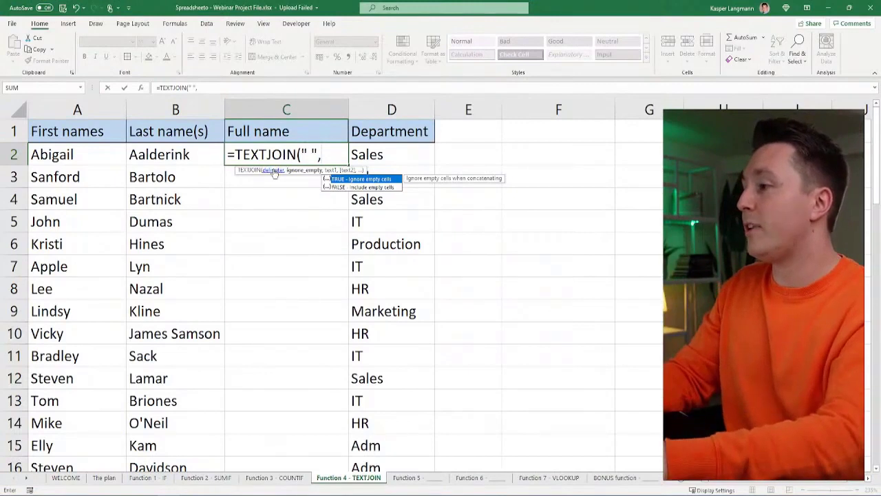
key("Tab")
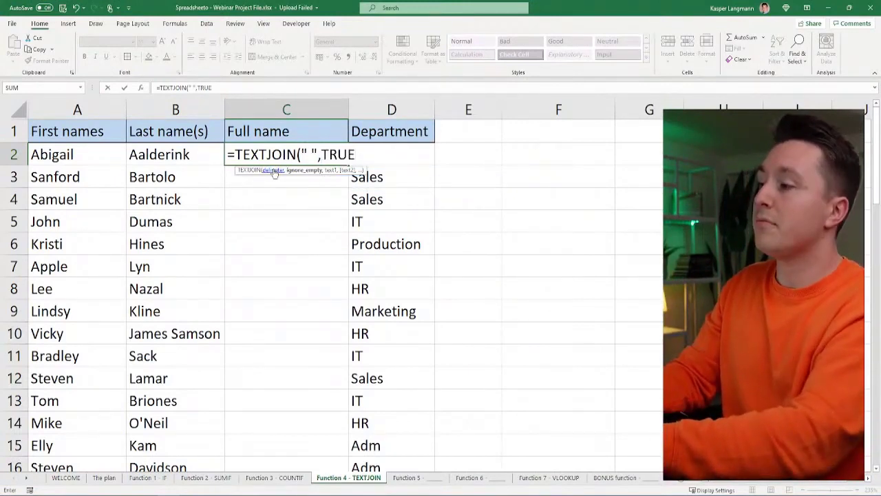
type(",")
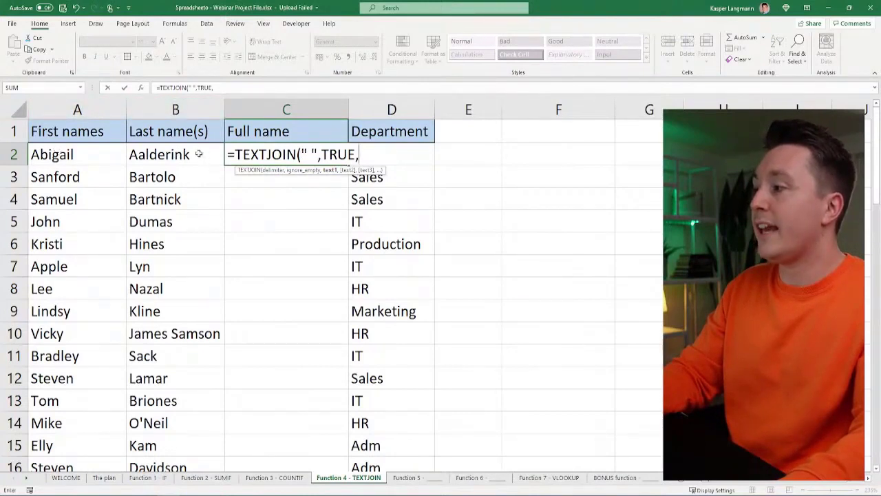
left_click(69, 155)
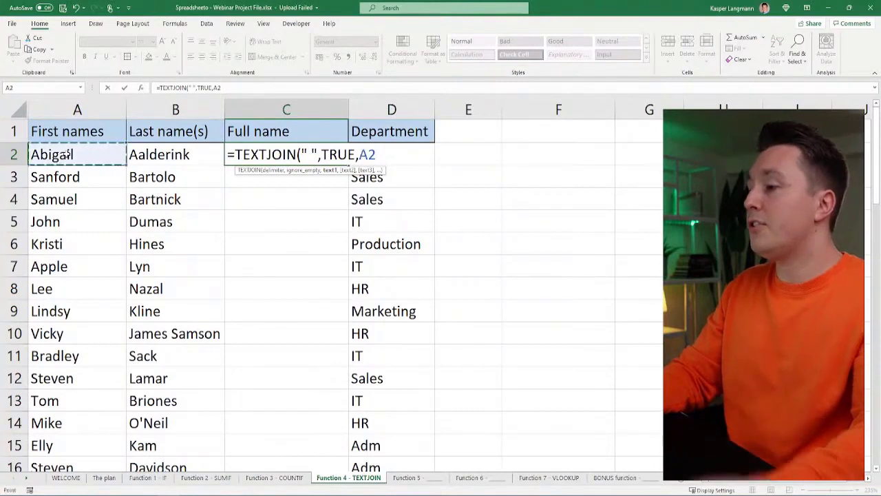
type(",")
left_click(157, 149)
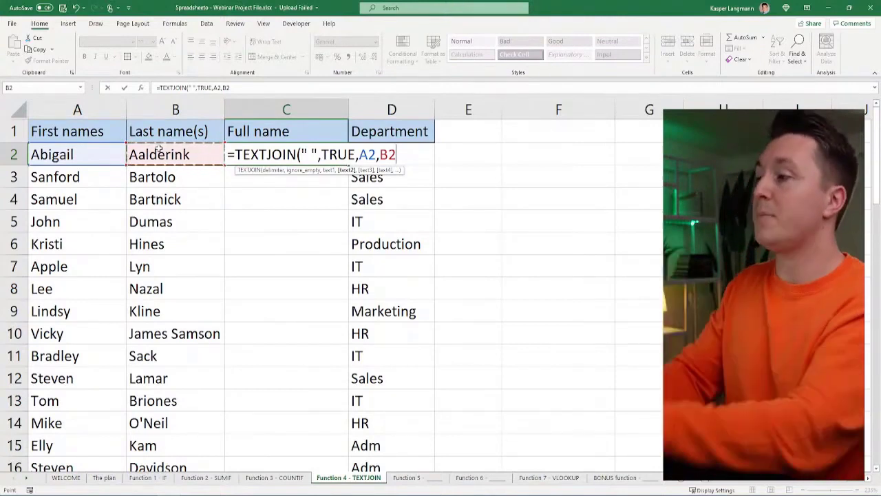
key("BackSpace")
key("BackSpace")
key("BackSpace")
key("BackSpace")
key("BackSpace")
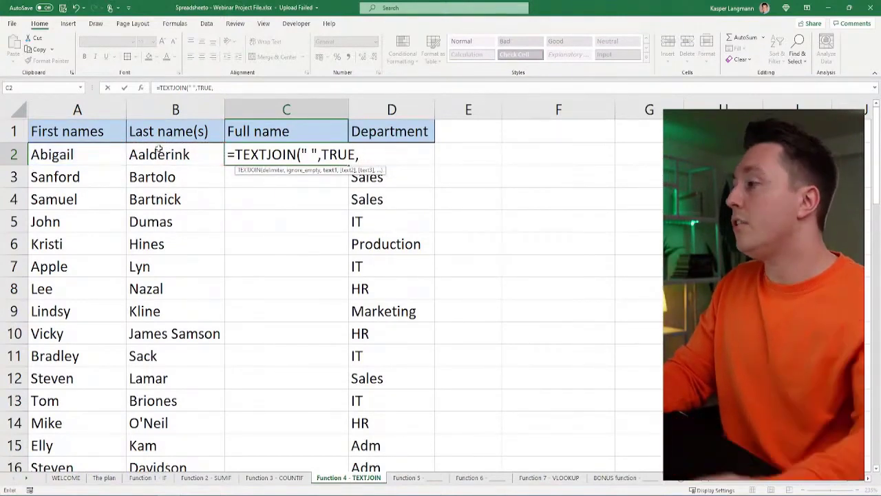
left_click_drag(104, 151, 159, 151)
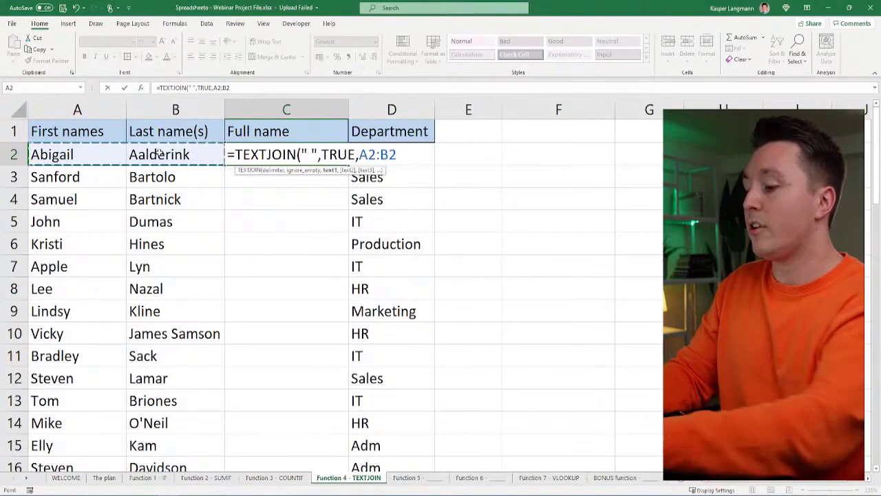
Step: Close and commit the =TEXTJOIN(" ",TRUE,A2:B2) formula in C2
type(")")
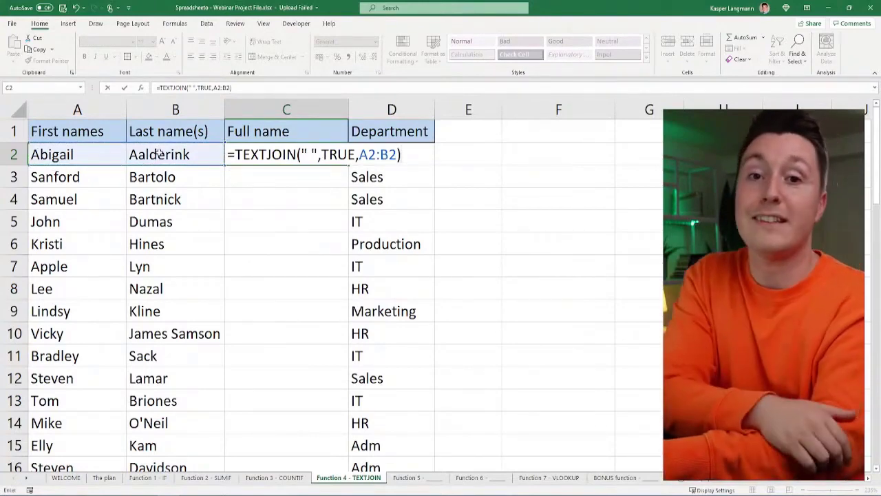
key("Return")
key("Up")
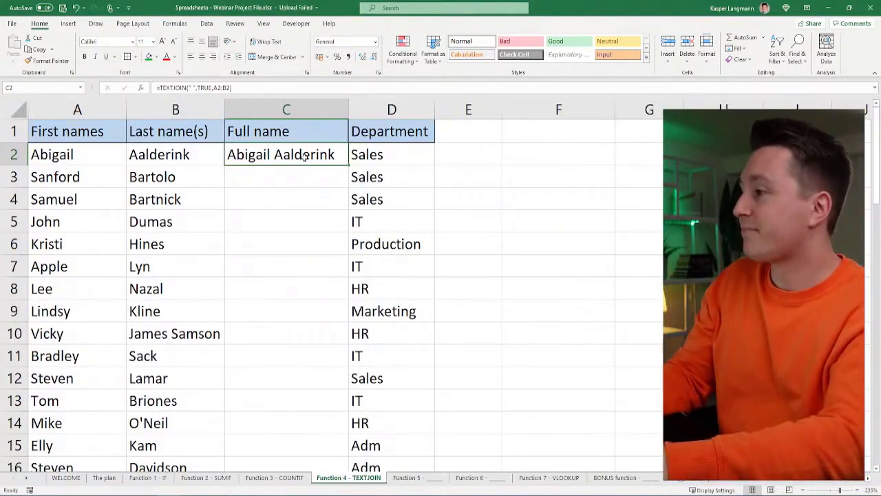
Step: Review C2's formula, highlighting its space delimiter, without changing it
double_click(304, 158)
key("Escape")
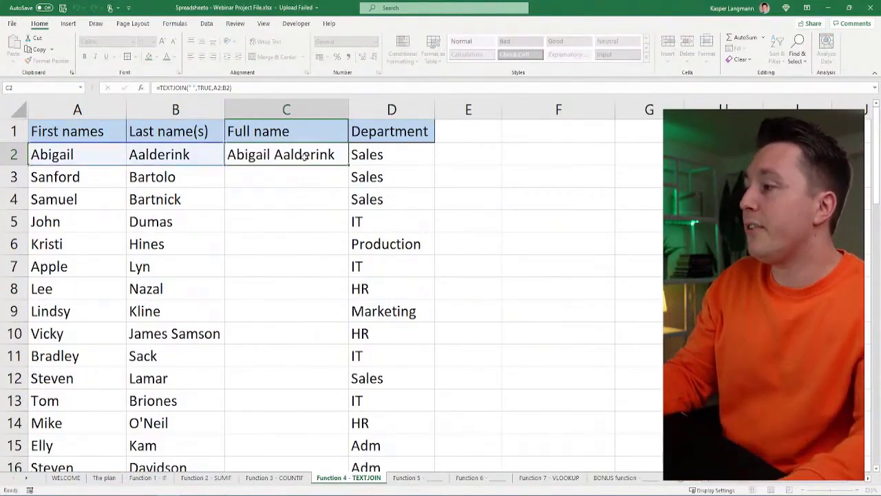
double_click(267, 155)
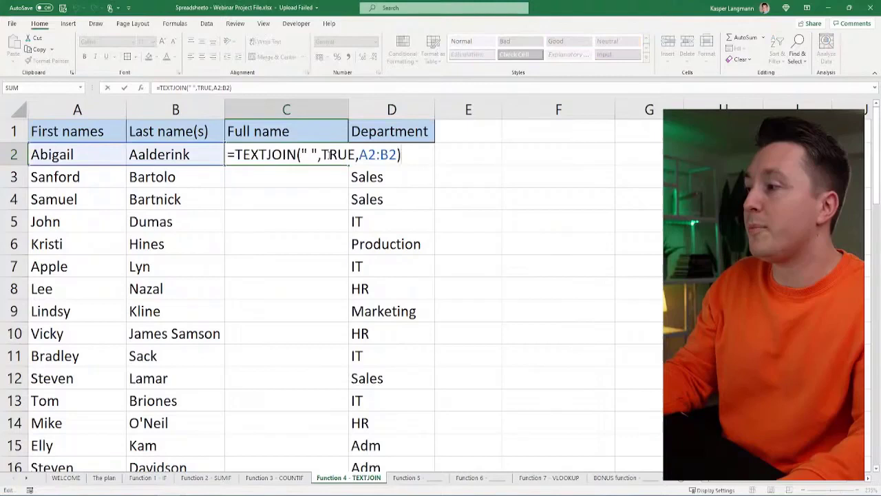
left_click_drag(320, 154, 302, 154)
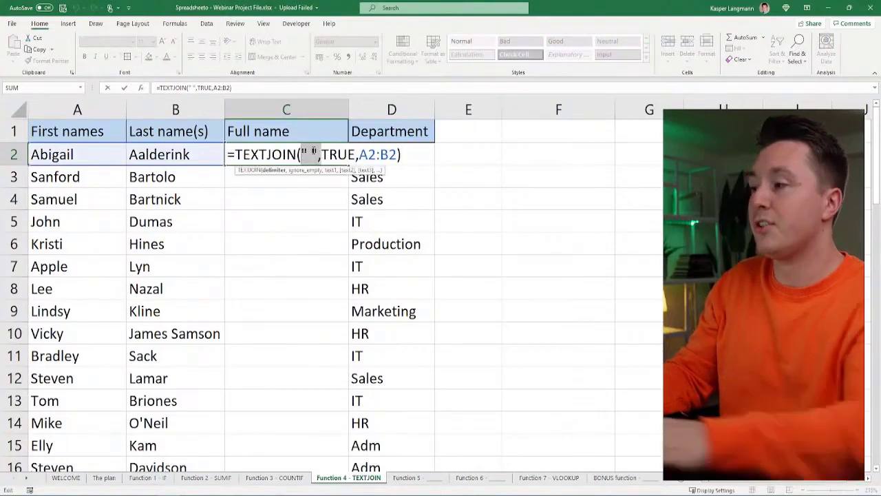
key("Escape")
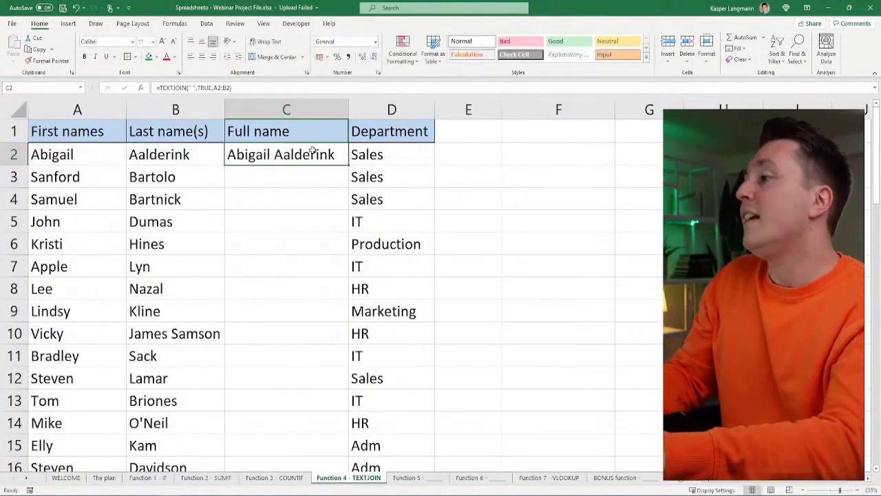
key("Left")
key("Right")
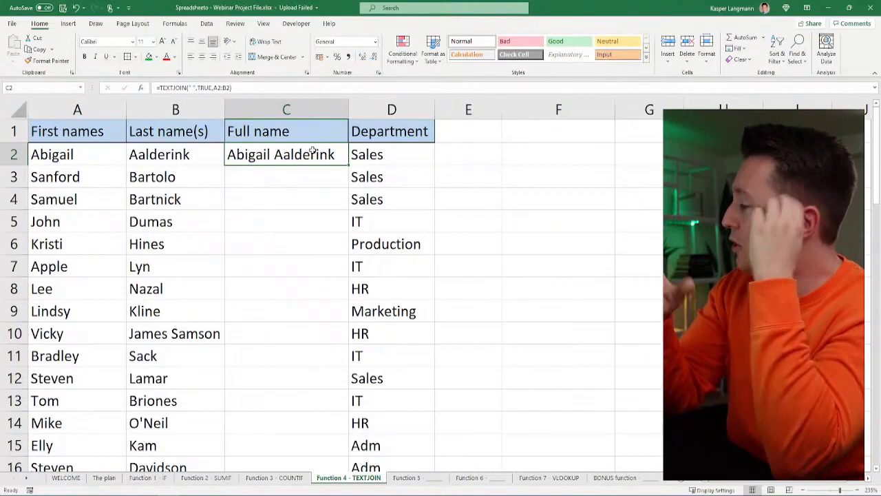
Step: Enter =CONCATENATE(A3,B3) in C3
key("Down")
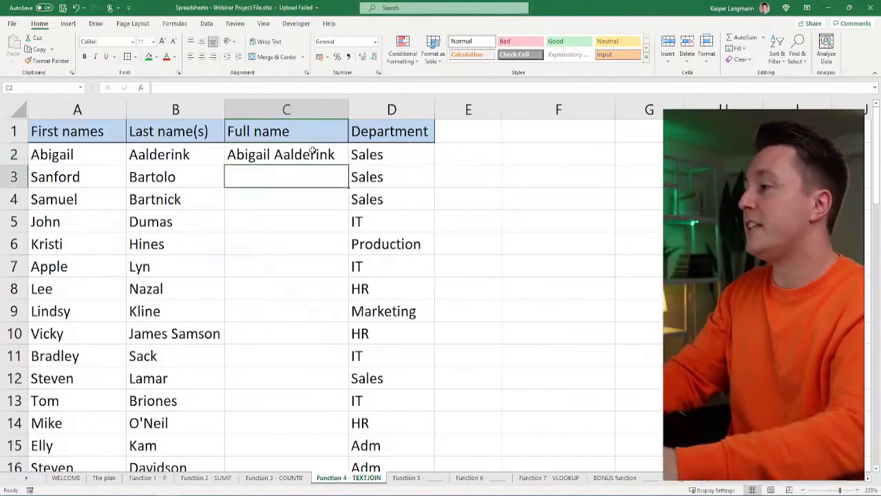
key("Up")
key("Down")
type("=CONC")
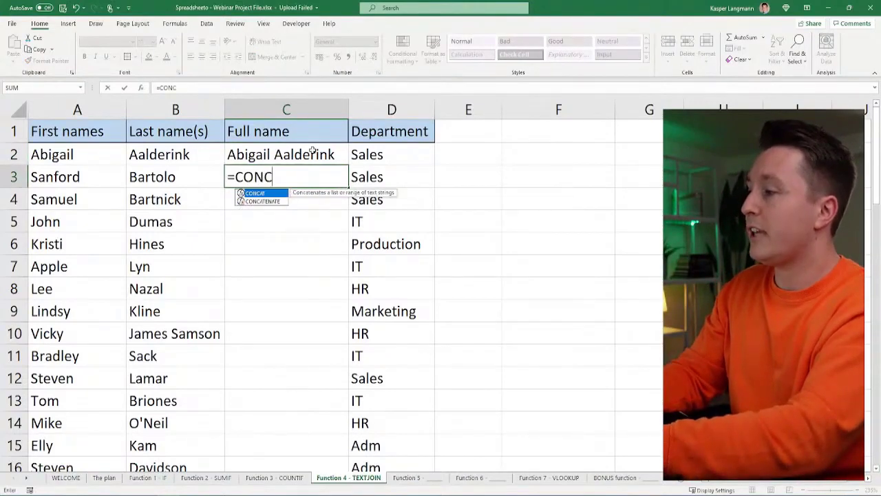
key("Down")
key("Tab")
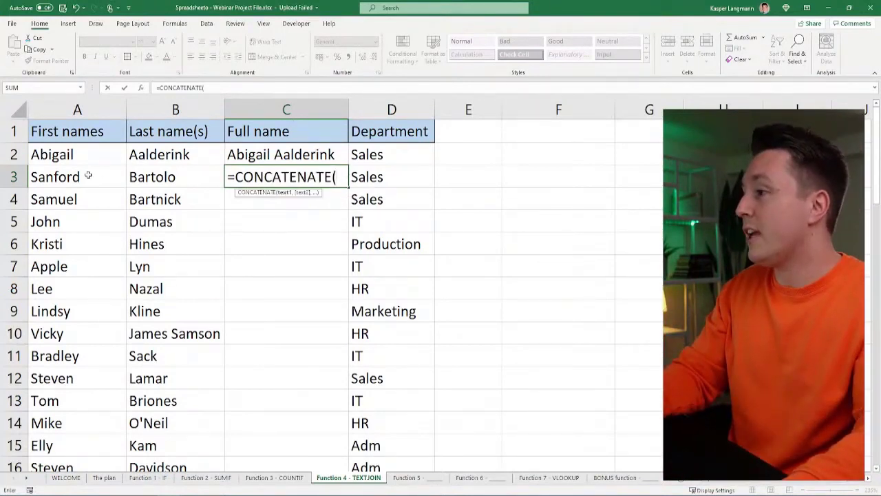
left_click_drag(88, 176, 153, 172)
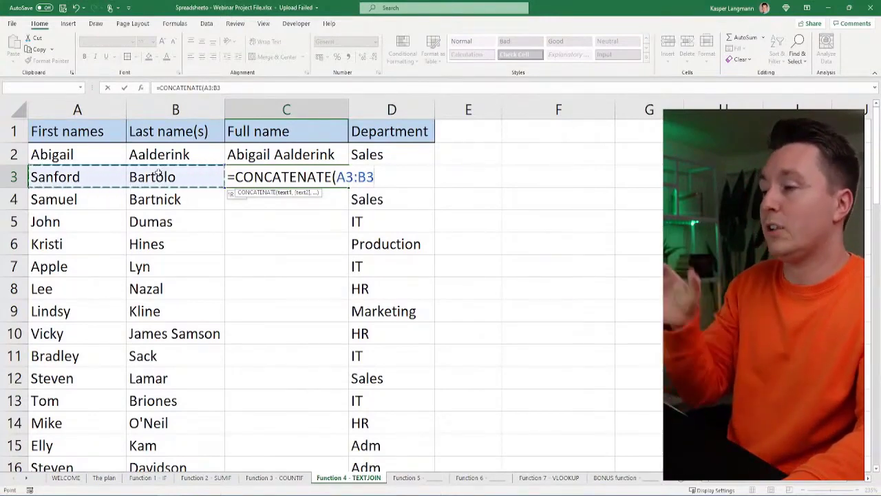
key("BackSpace")
key("BackSpace")
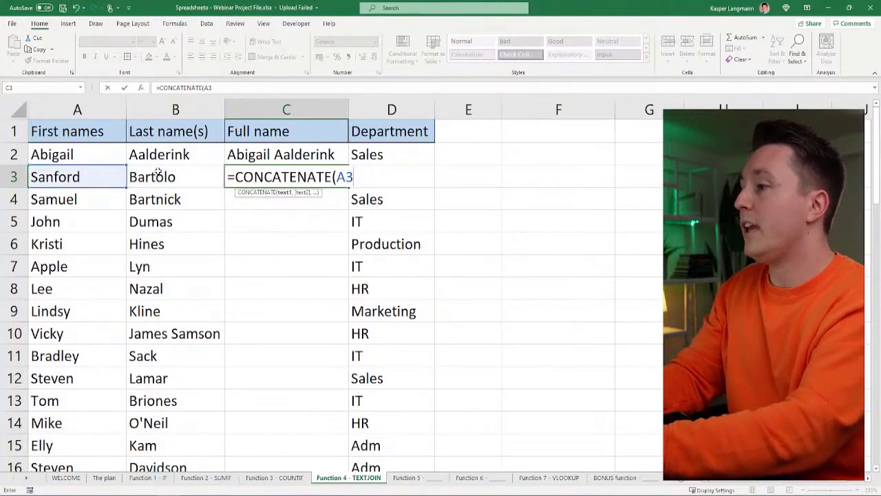
type(",")
left_click(157, 172)
type(")")
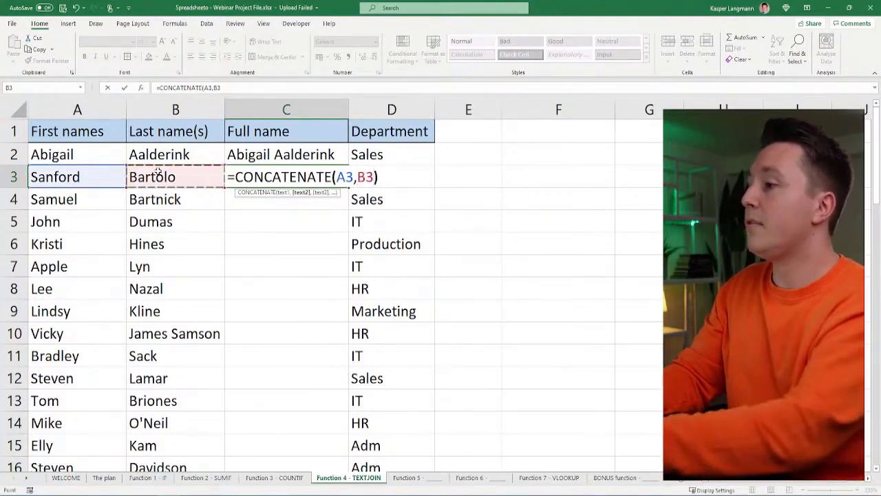
key("Return")
Step: Edit C3's formula to =CONCATENATE(A3," ",B3) so the names are space-separated
key("Up")
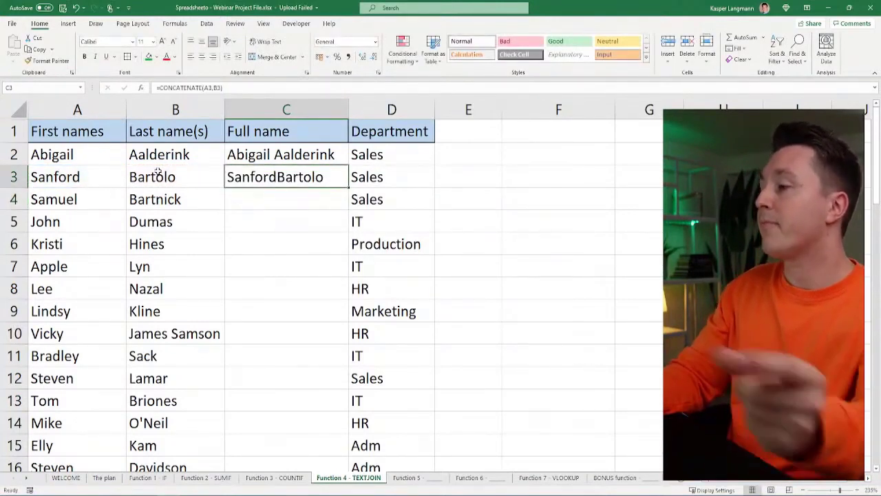
key("F2")
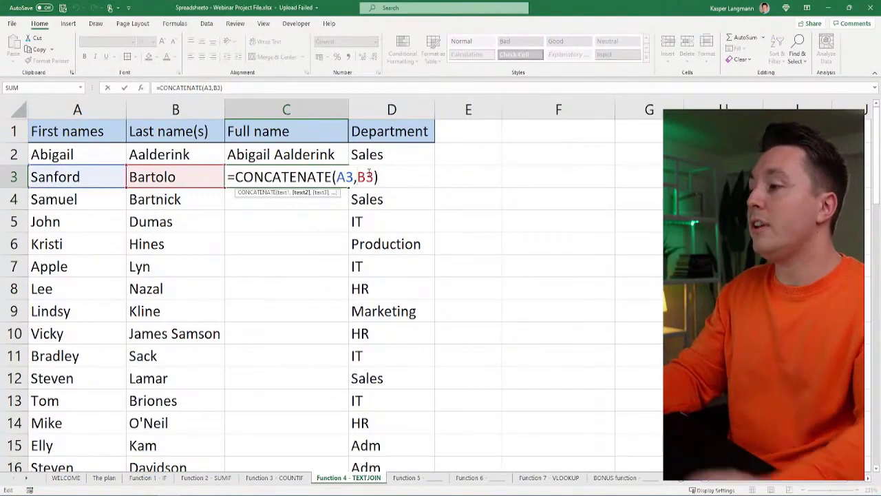
key("Left")
key("Left")
key("Left")
type("\" \",")
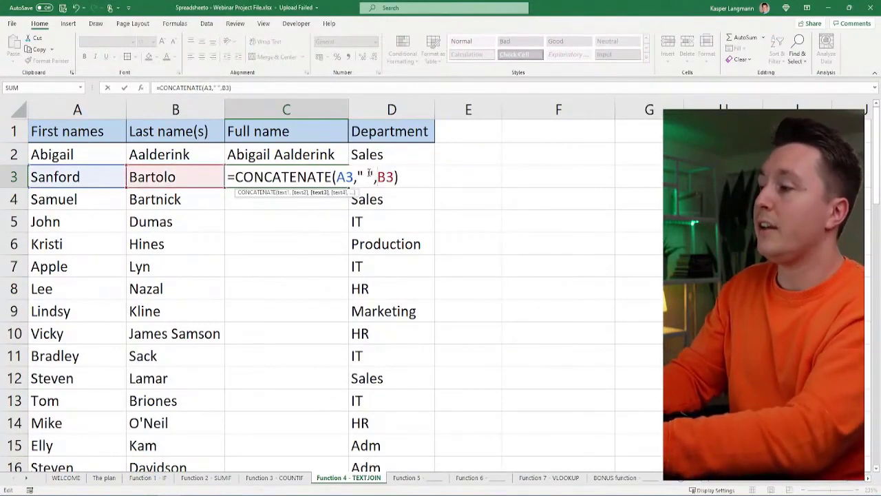
key("ctrl+Return")
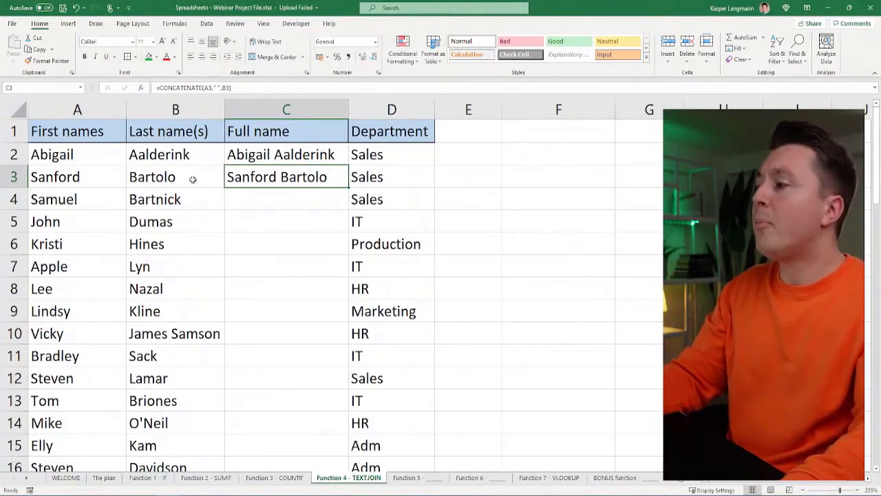
Step: Clear the first name in A3 and check C3 now shows the last name with a leading space
left_click(80, 177)
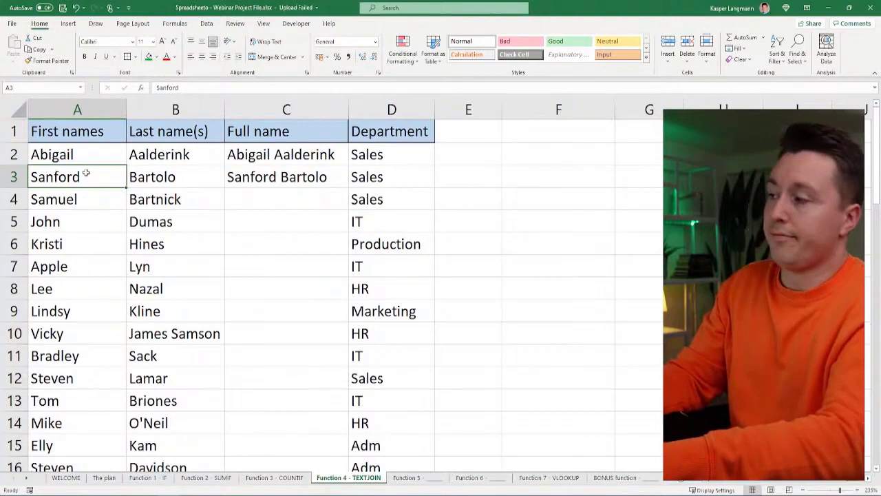
key("Delete")
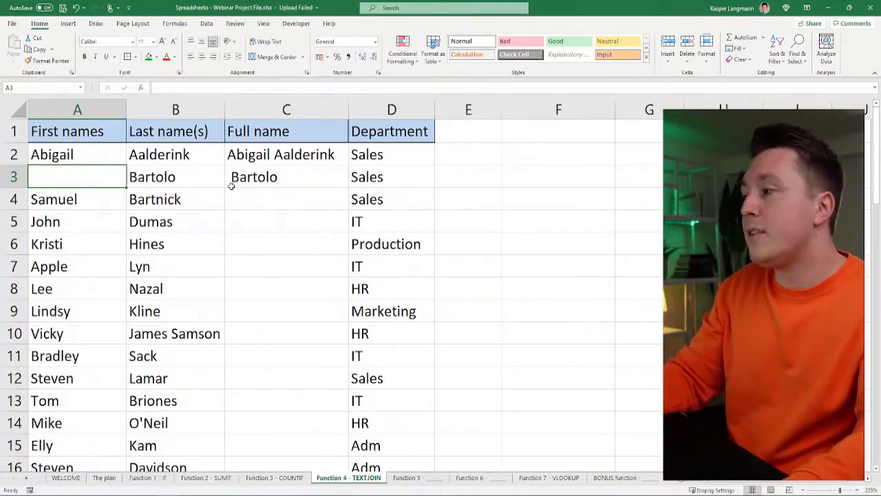
left_click(253, 177)
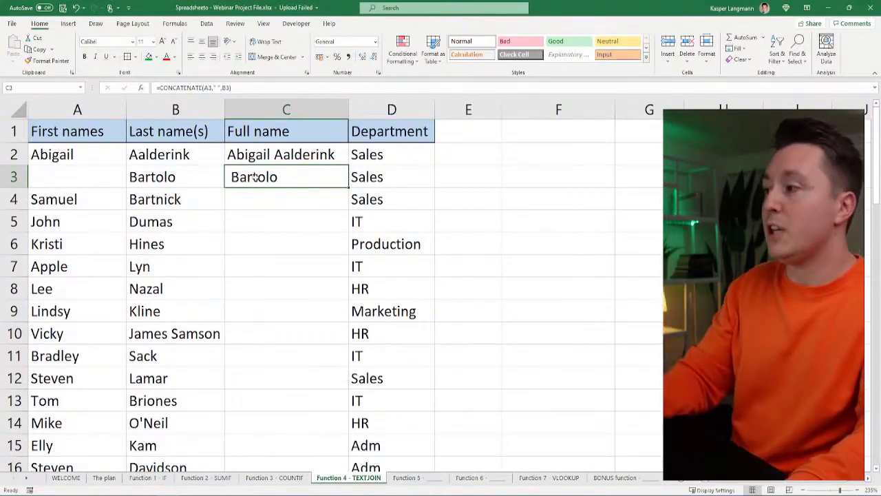
Step: Clear the first name in A2 so C2 shows only the last name
left_click(82, 153)
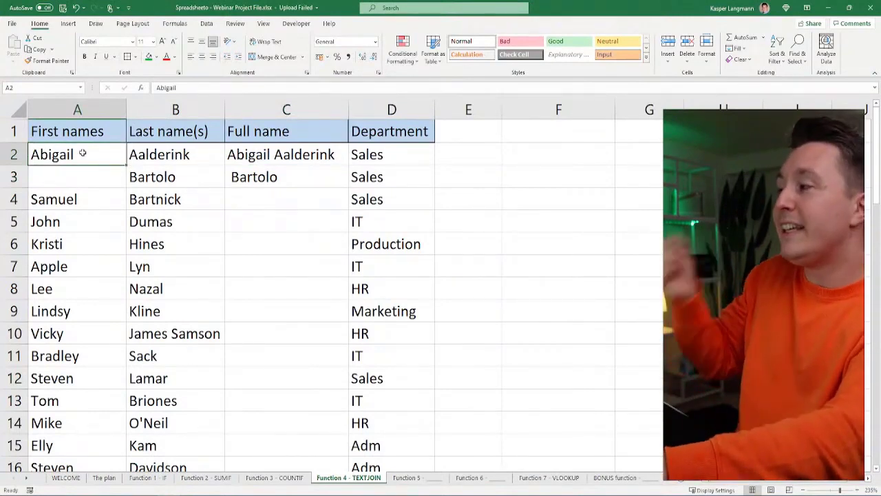
key("Delete")
key("Right")
key("Right")
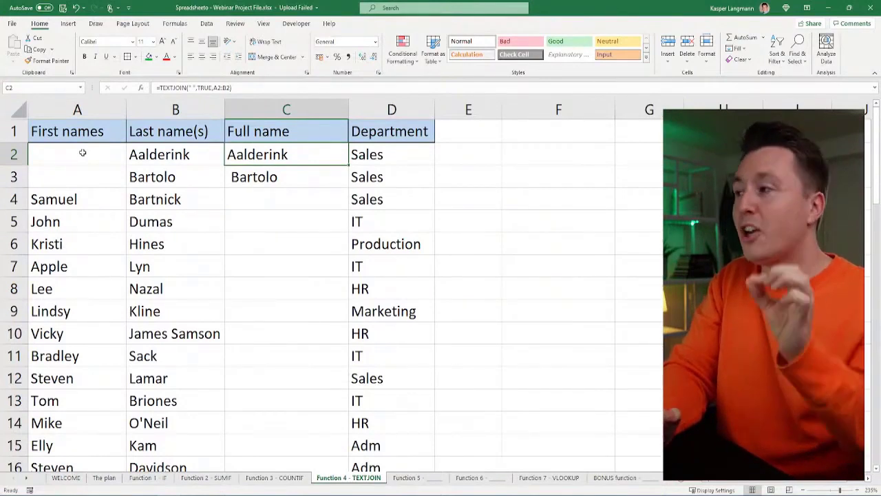
Step: Review C2's TEXTJOIN formula, highlighting the space delimiter and TRUE ignore_empty argument
double_click(267, 154)
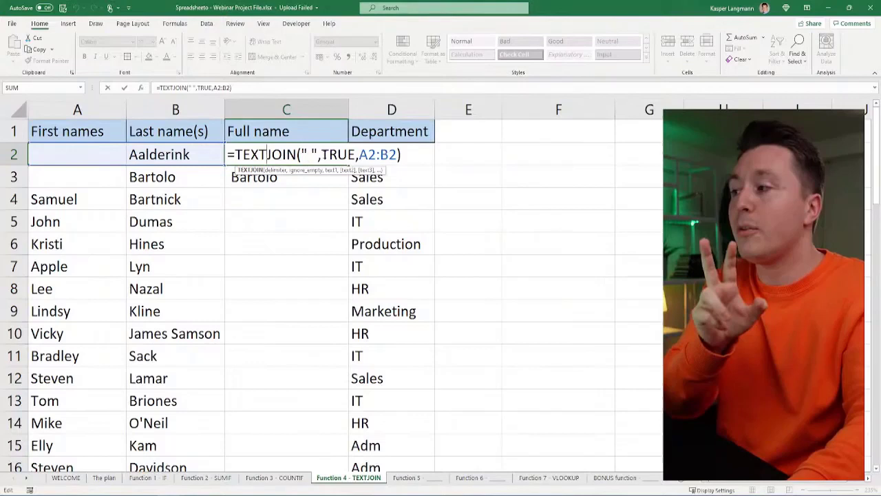
left_click(322, 154)
left_click_drag(321, 154, 356, 154)
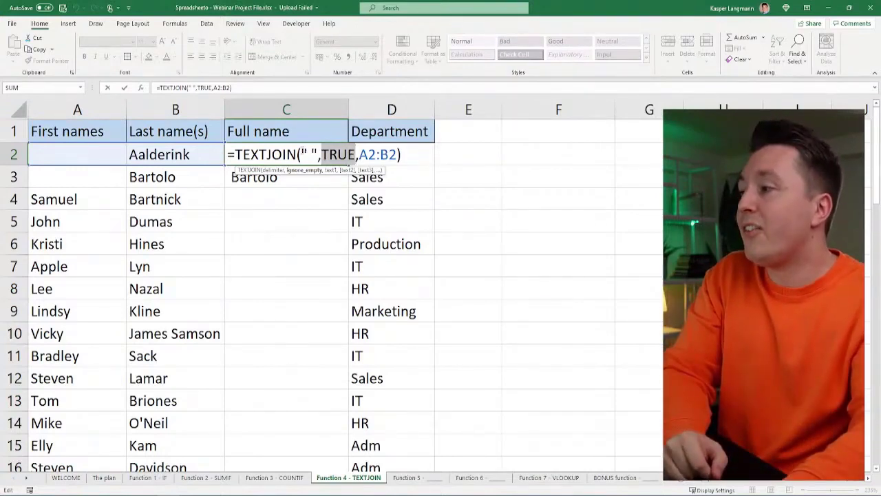
left_click(309, 154)
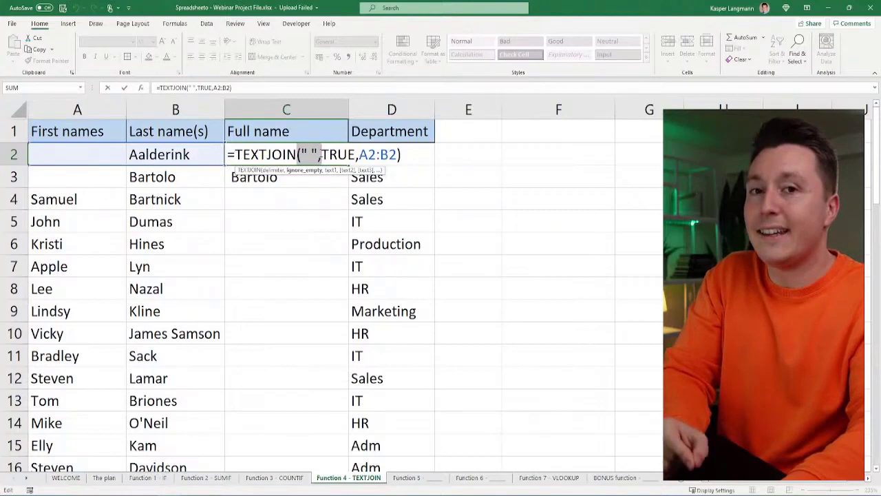
left_click(315, 154)
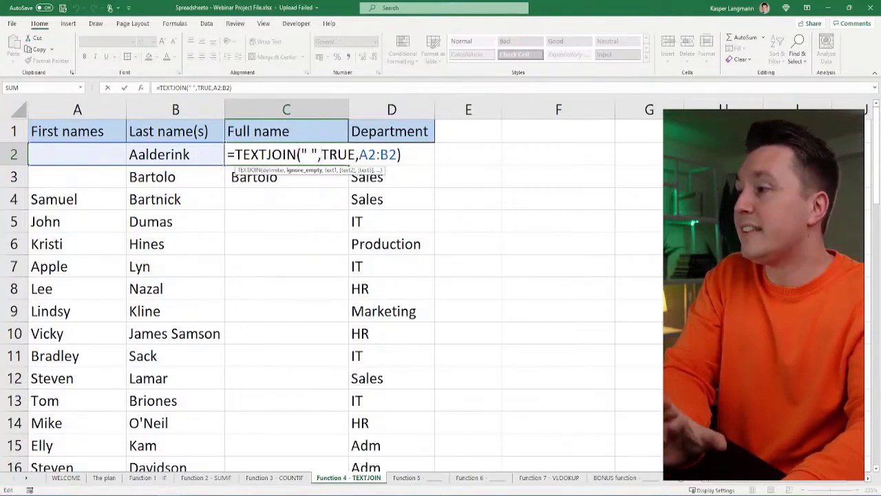
left_click_drag(321, 154, 355, 155)
left_click(342, 154)
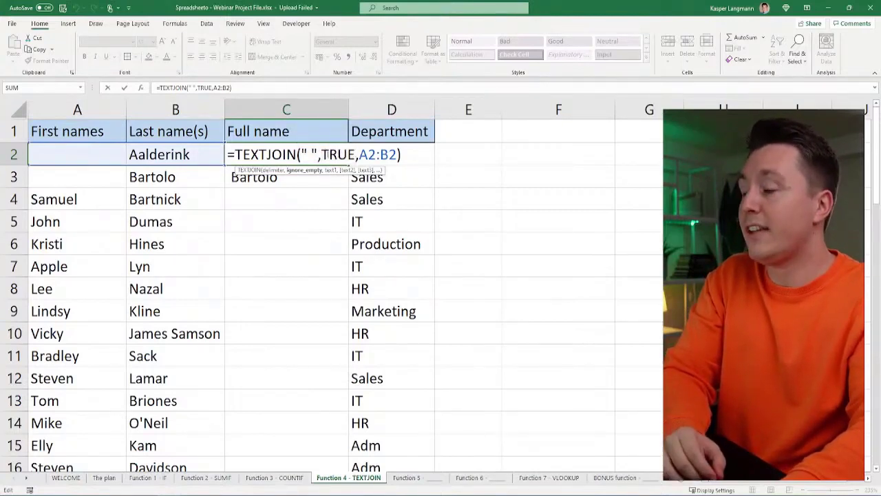
key("Return")
left_click(327, 154)
key("Down")
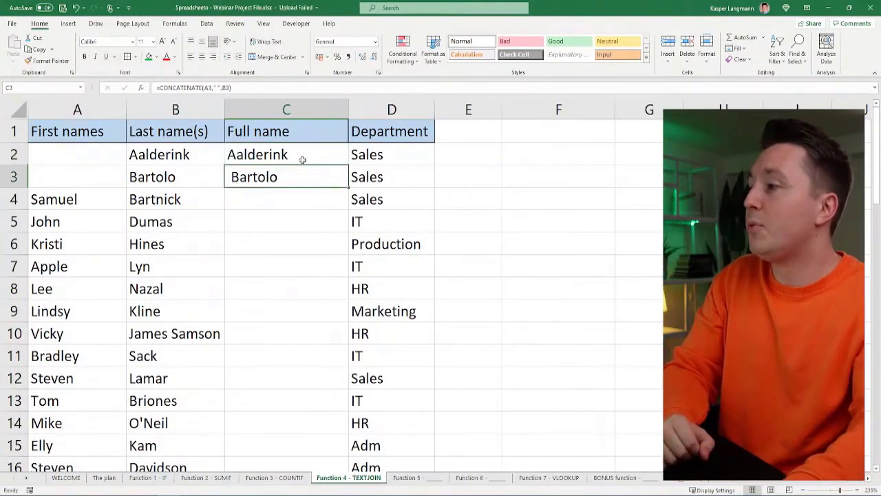
key("Up")
key("Down")
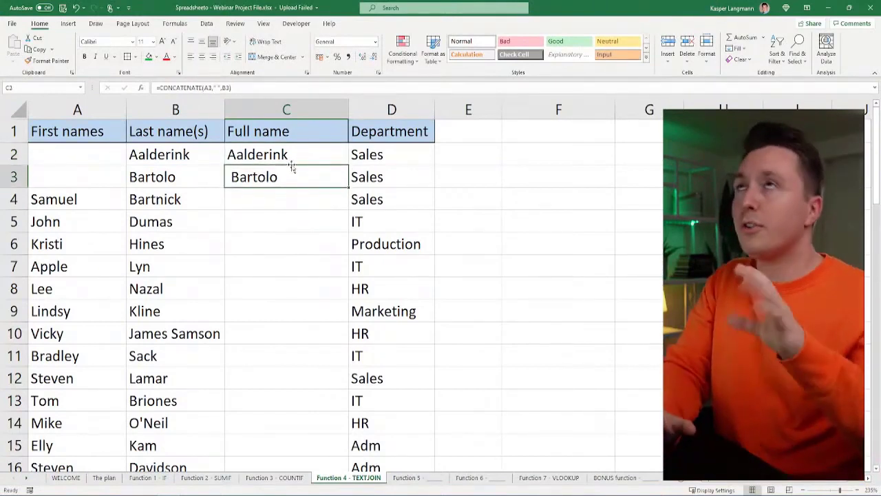
key("Up")
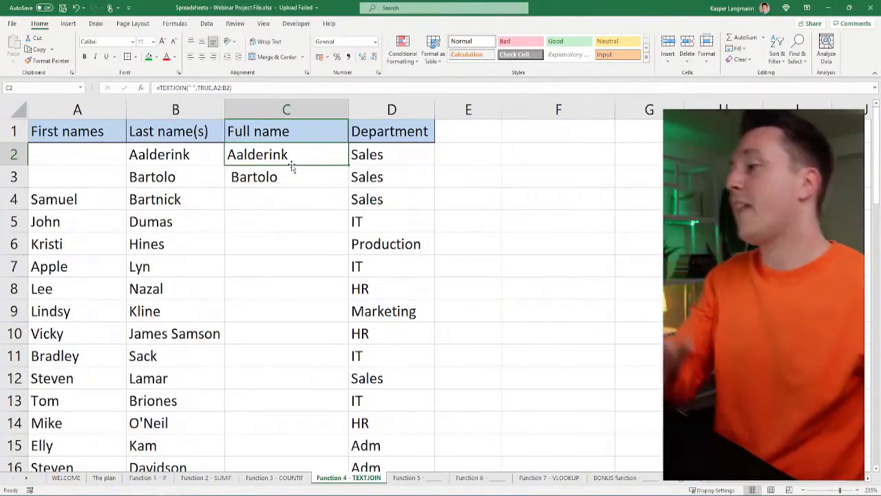
key("Down")
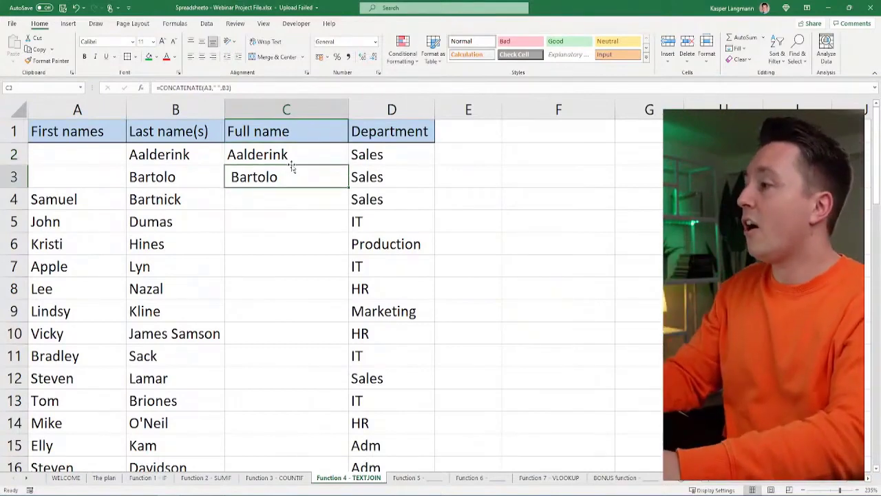
key("F2")
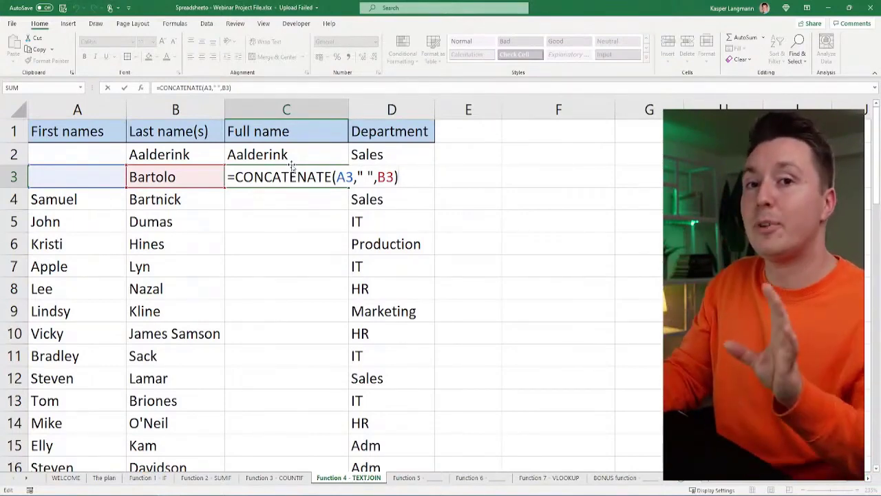
key("Escape")
key("Up")
key("F2")
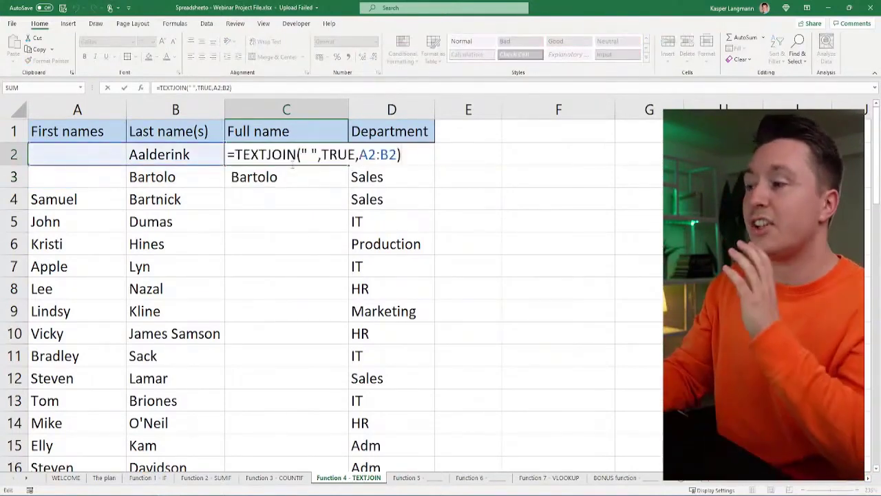